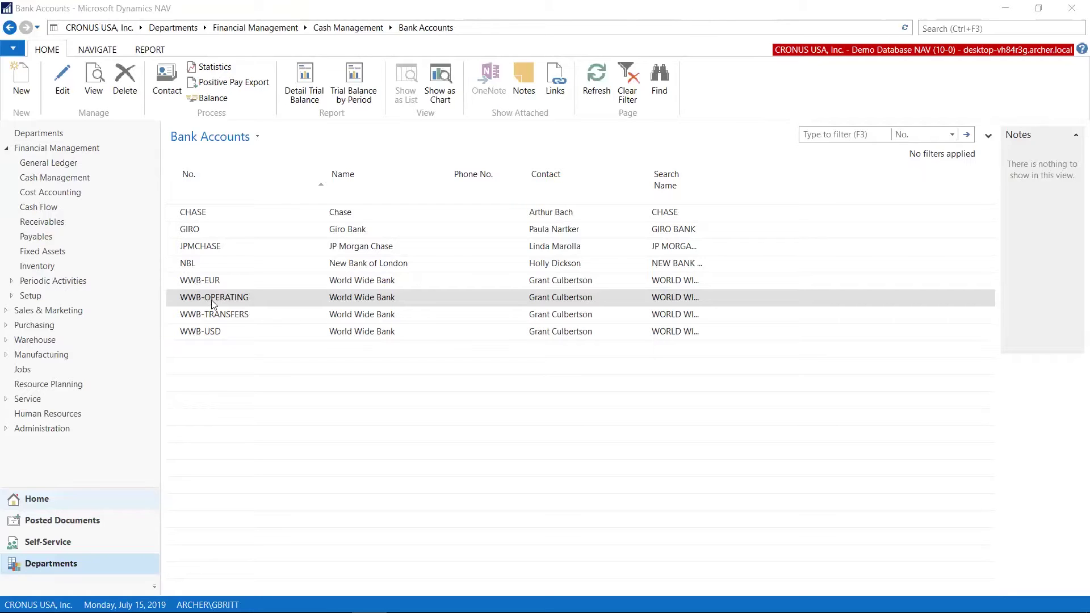
Open the WWB-OPERATING bank account card and show its Navigate options.
double_click(236, 300)
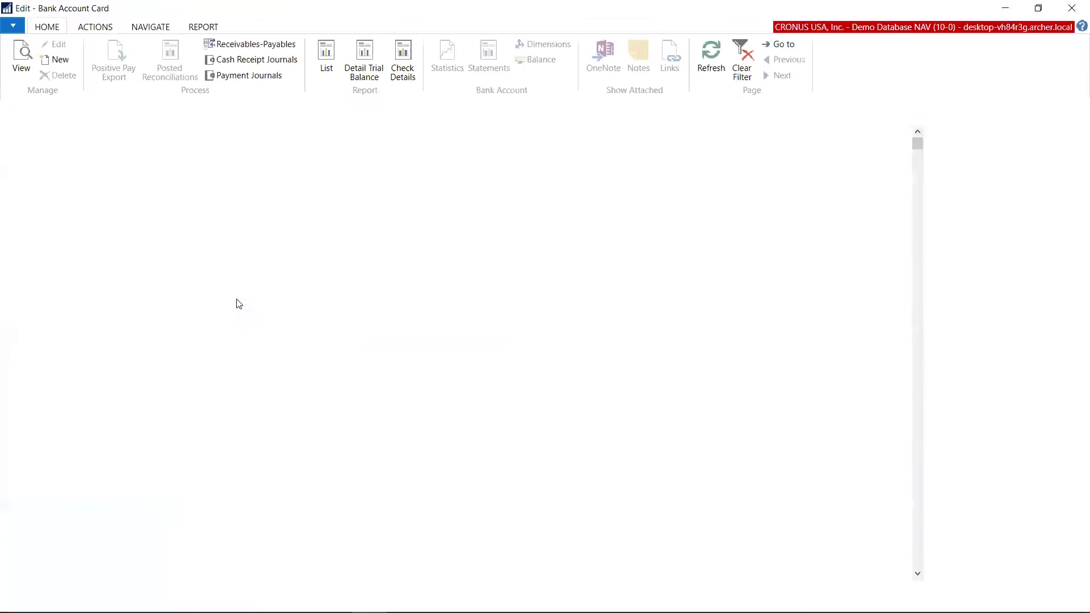
click(150, 27)
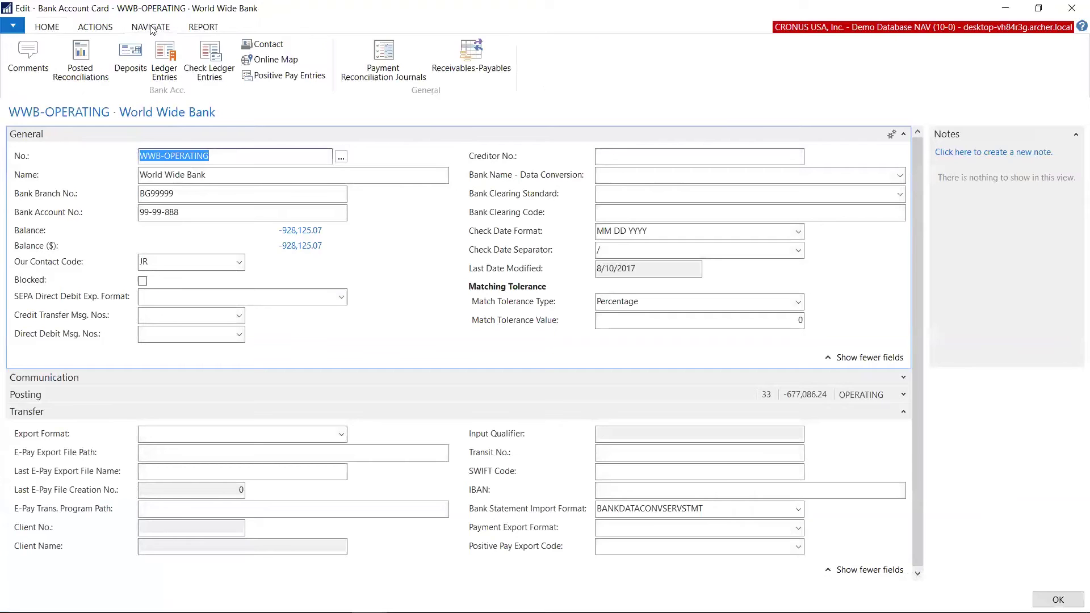
List WWB-OPERATING's check ledger entries sorted by check number, highest first.
click(207, 72)
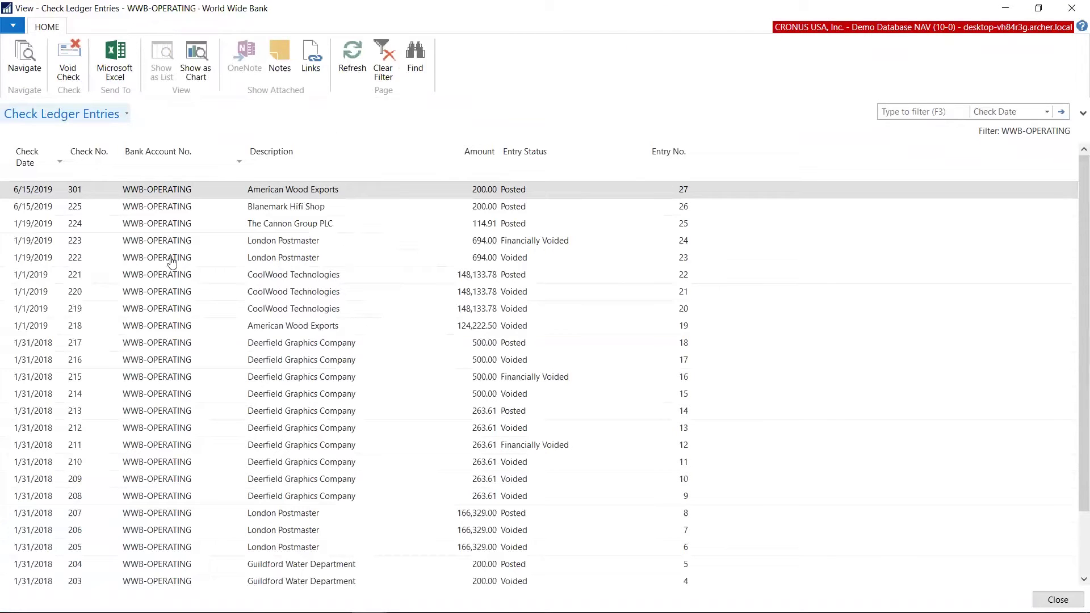
click(89, 160)
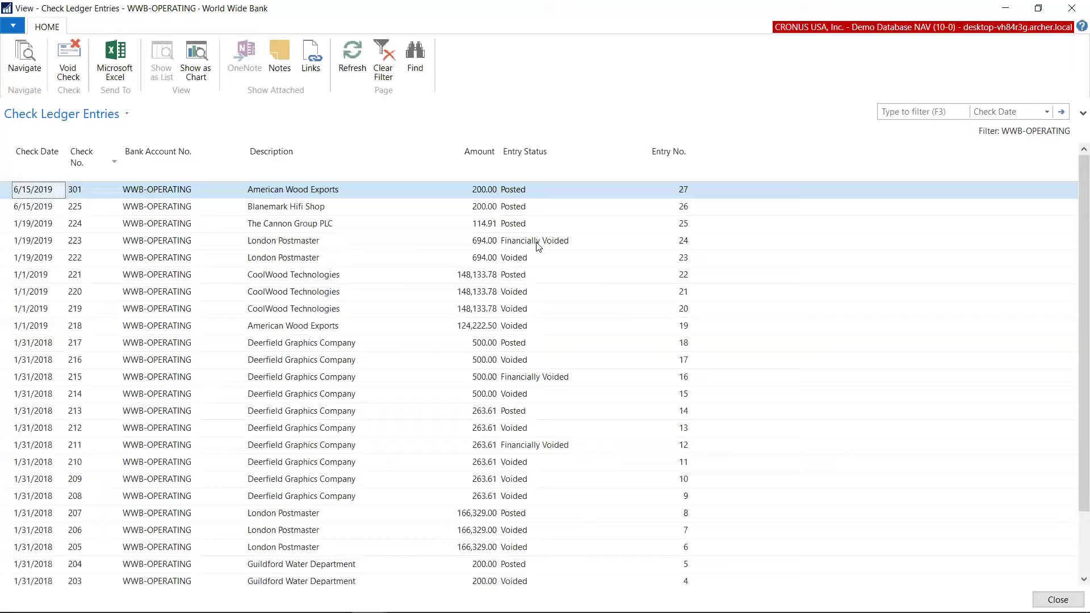
Start a financial void of check 221 to CoolWood Technologies for 148,133.78.
click(530, 277)
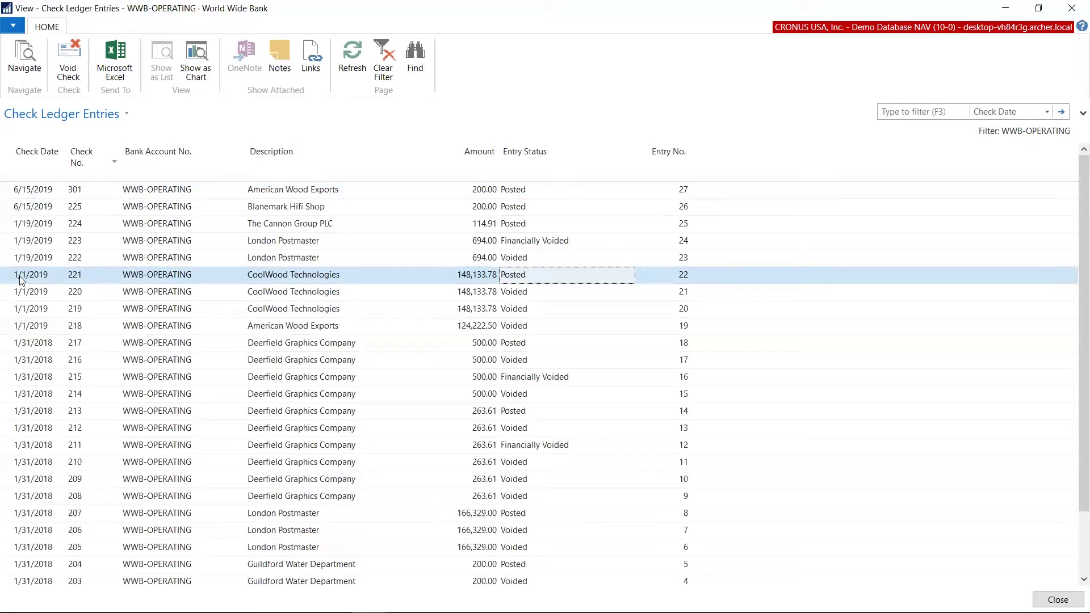
click(71, 63)
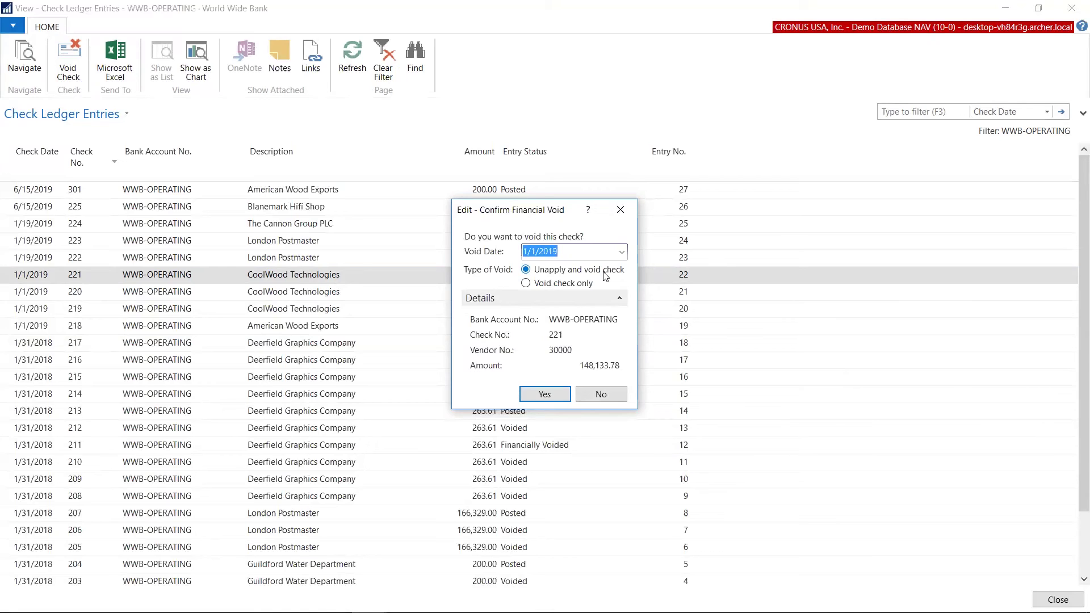
Confirm the financial void so check 221 shows as Financially Voided.
click(545, 395)
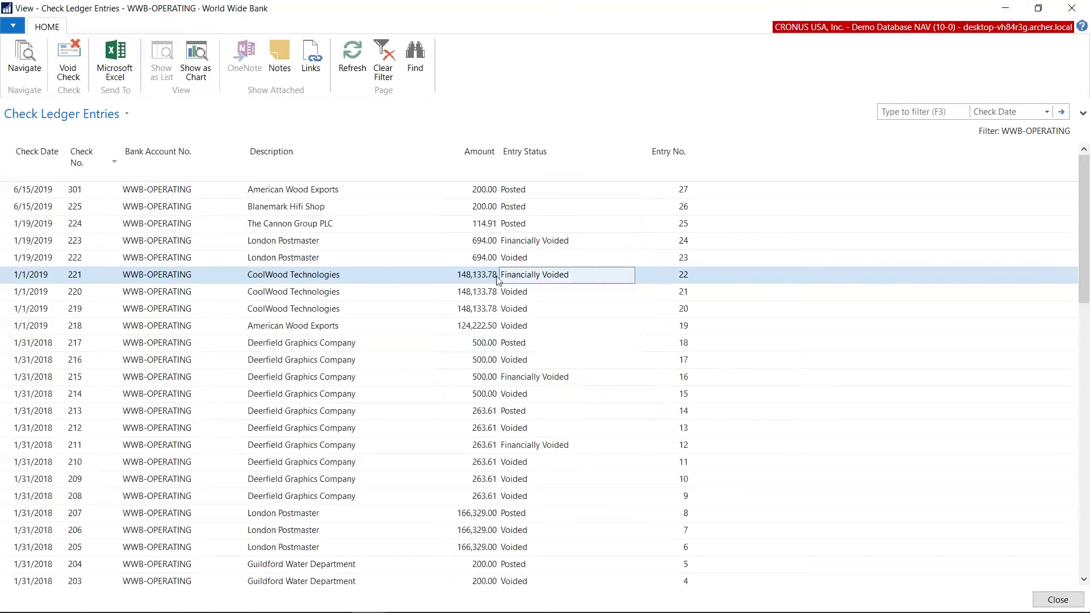